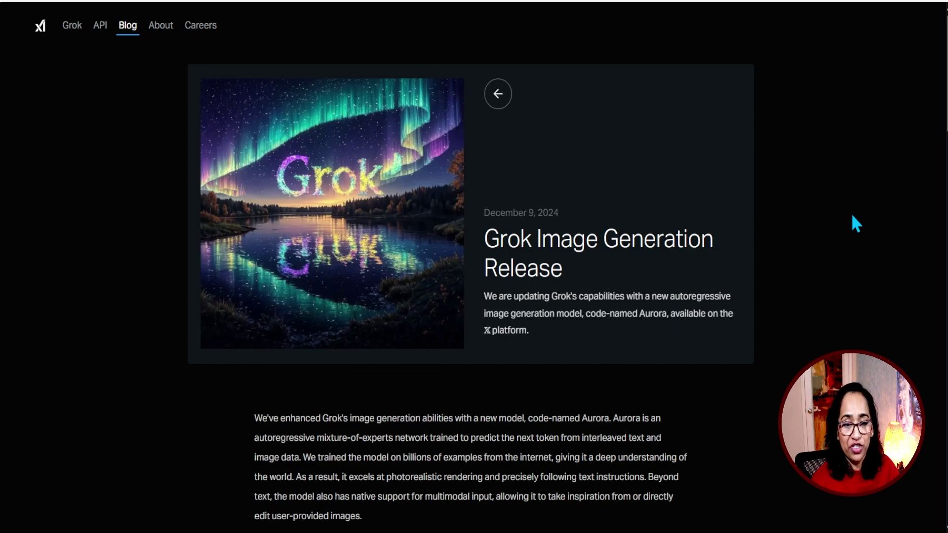
Page through the Aurora example gallery from the first images to the Van Gogh cat
scroll(852, 217, "down", 3)
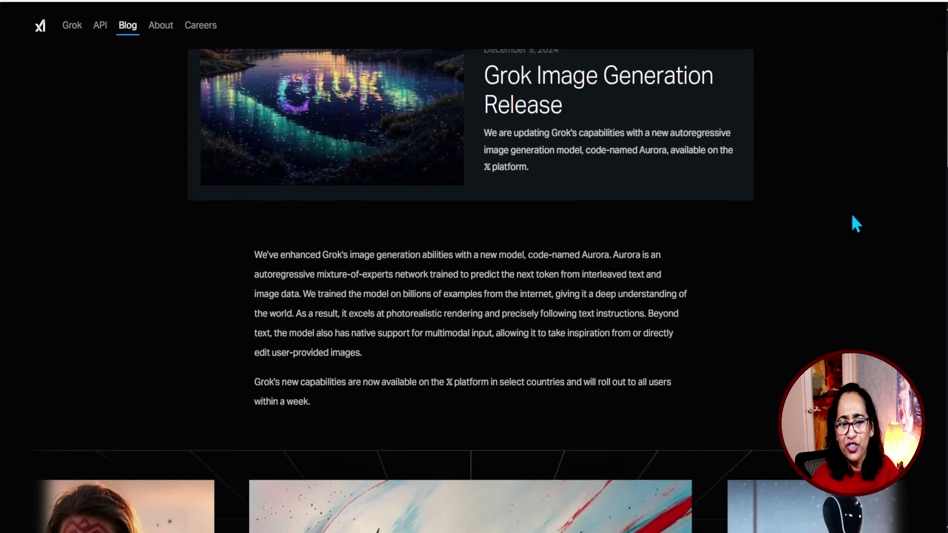
scroll(852, 216, "down", 6)
scroll(851, 214, "down", 2)
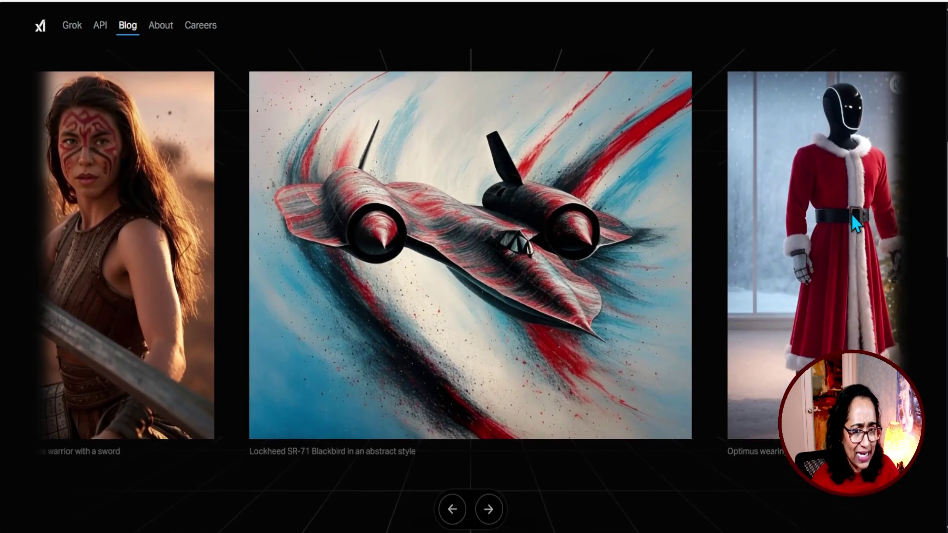
scroll(513, 445, "up", 2)
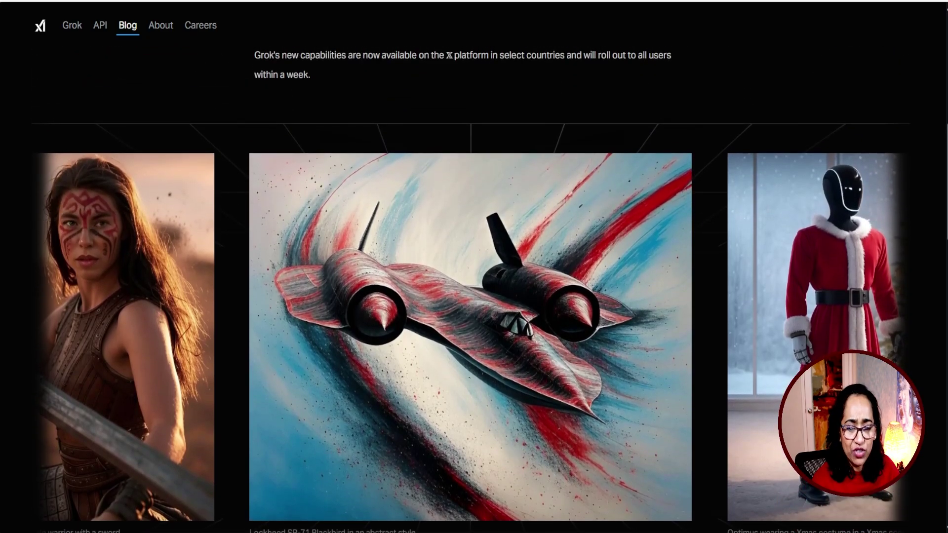
left_click(488, 508)
left_click(489, 509)
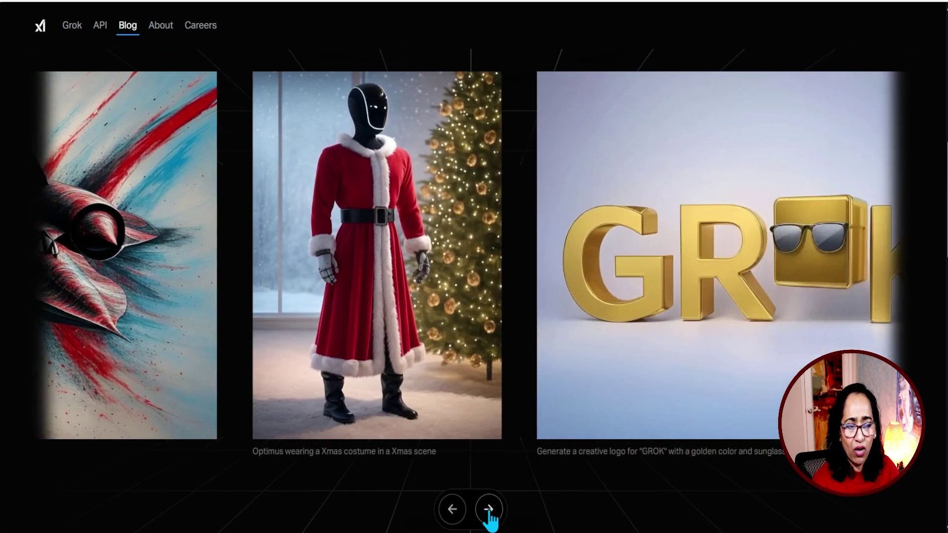
left_click(489, 509)
left_click(488, 509)
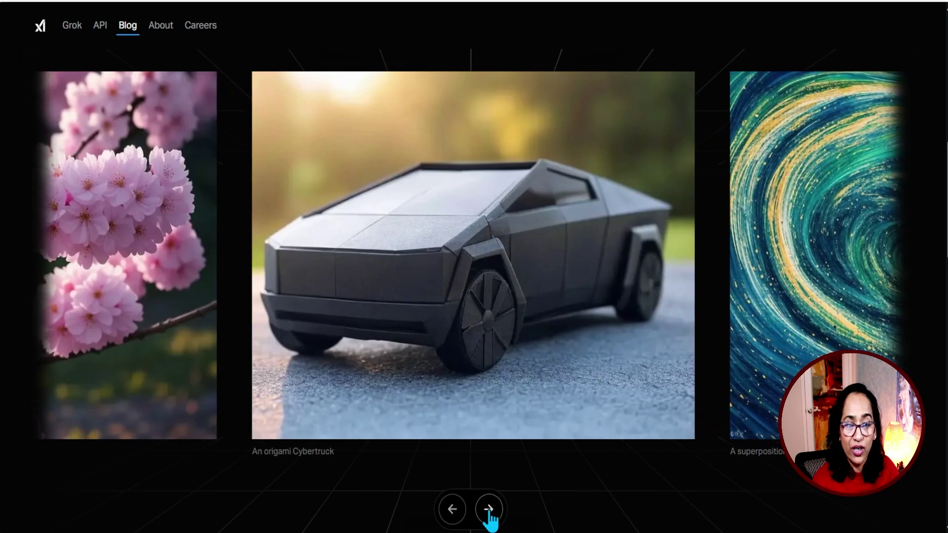
left_click(489, 509)
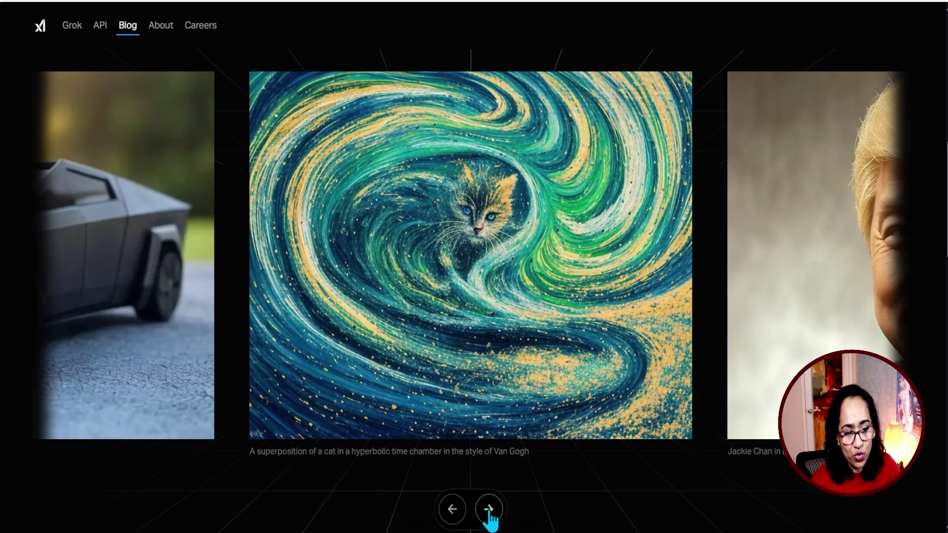
Continue through the dog drinking tea, Ghibli and SR-71 examples to the golden GROK logo
left_click(490, 513)
left_click(490, 513)
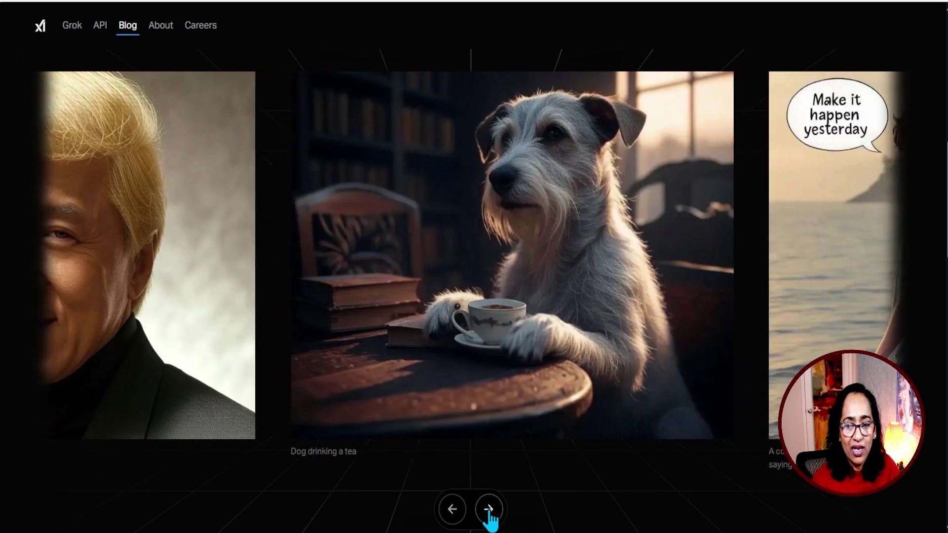
left_click(490, 514)
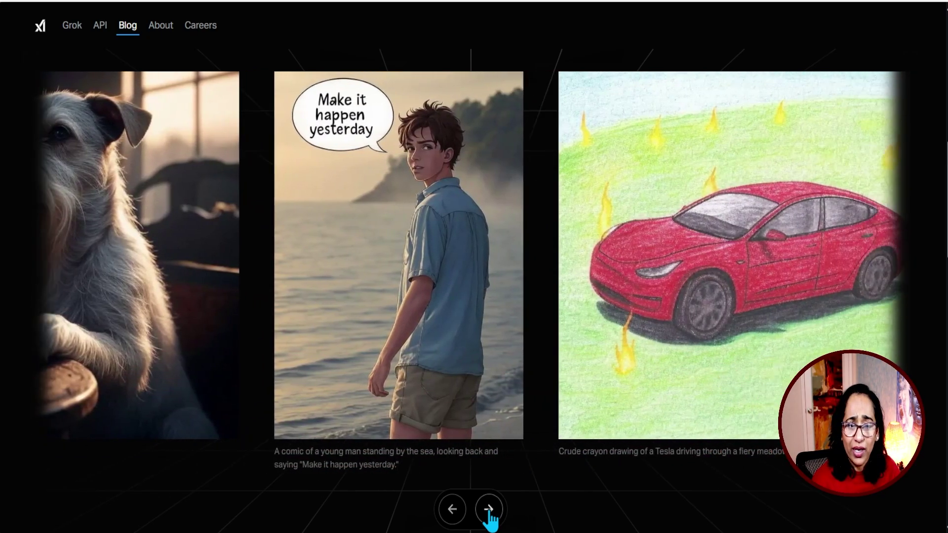
left_click(489, 510)
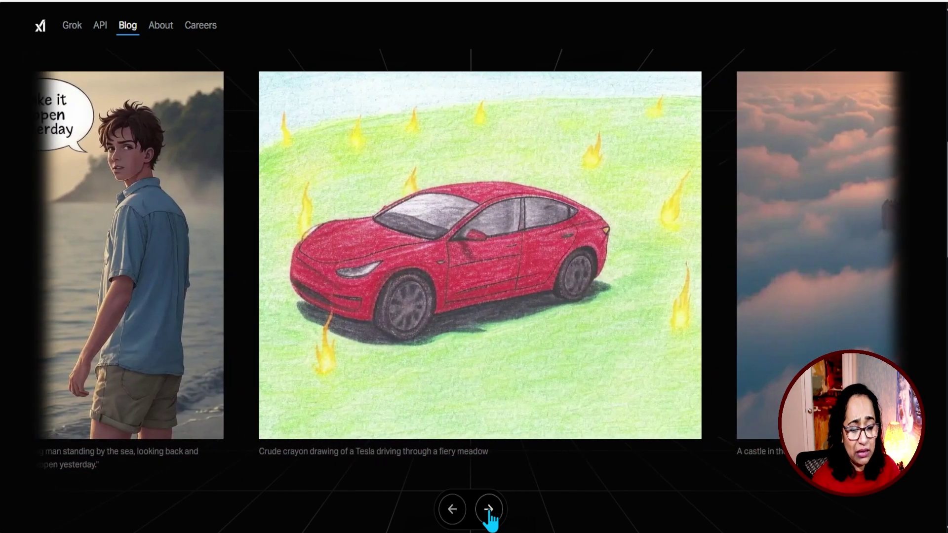
left_click(489, 509)
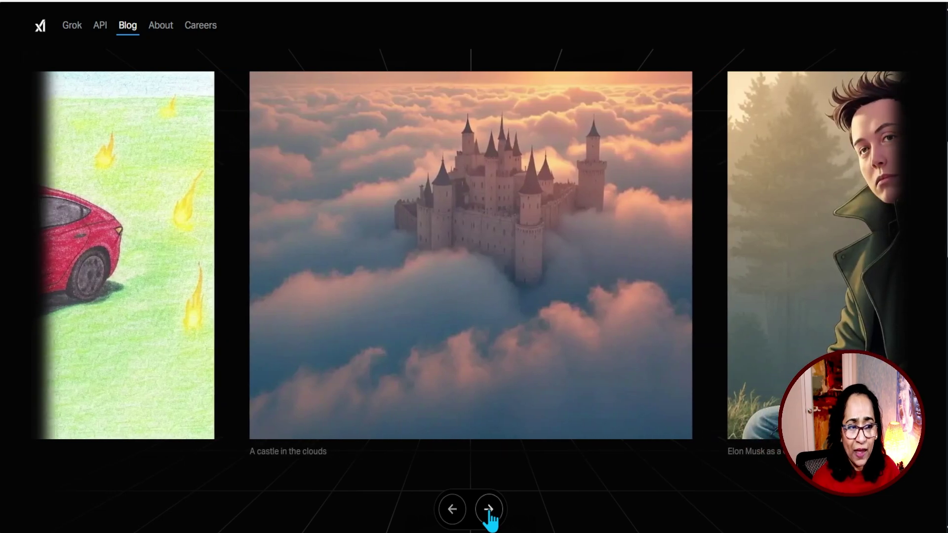
left_click(488, 511)
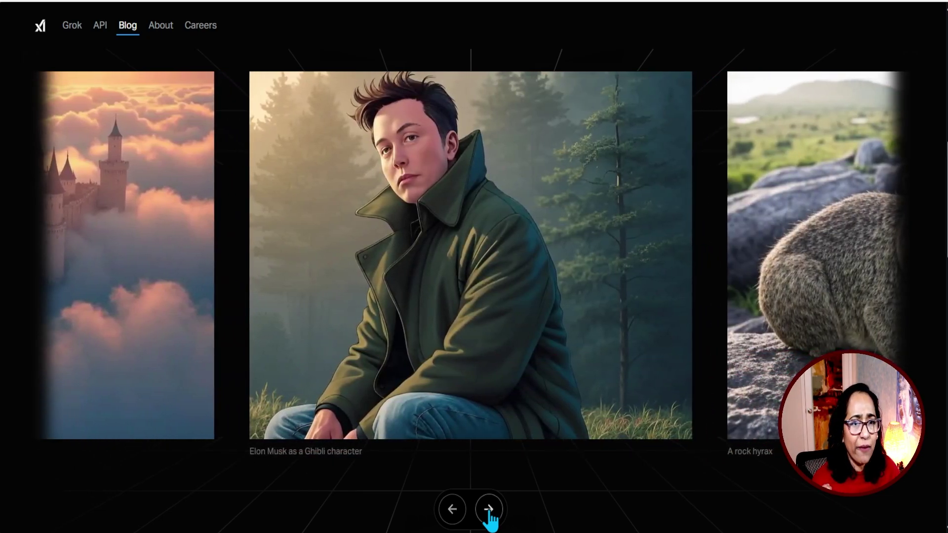
left_click(488, 511)
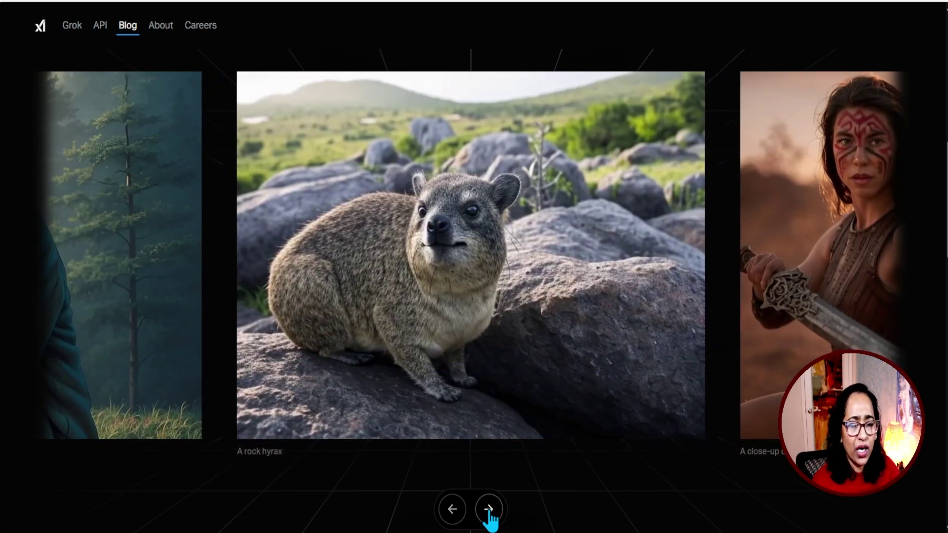
left_click(488, 511)
left_click(488, 511)
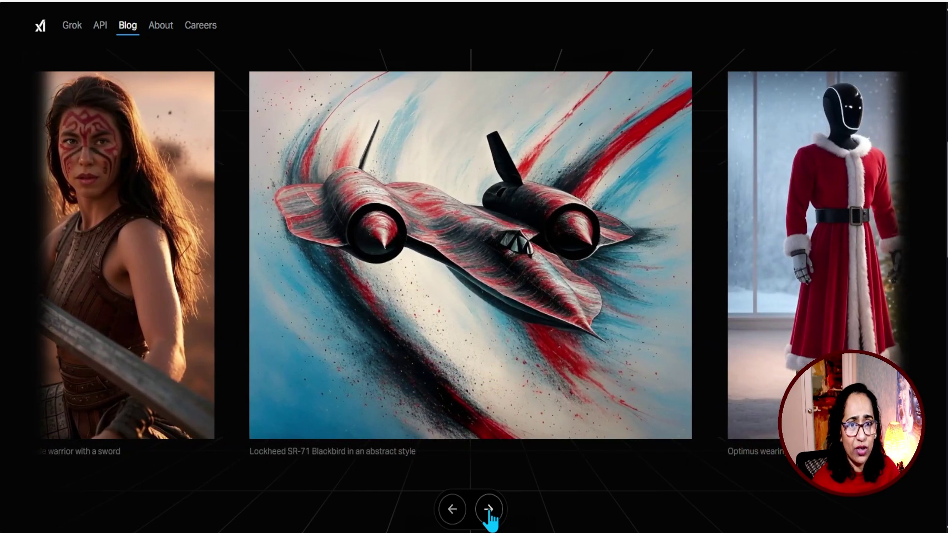
left_click(488, 511)
left_click(489, 511)
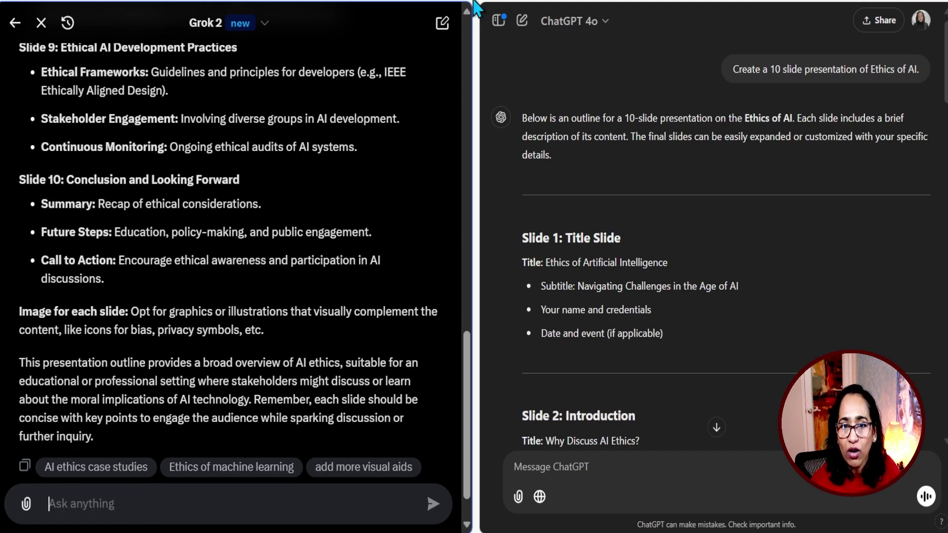
Start a new empty chat in both Grok and ChatGPT
left_click(440, 7)
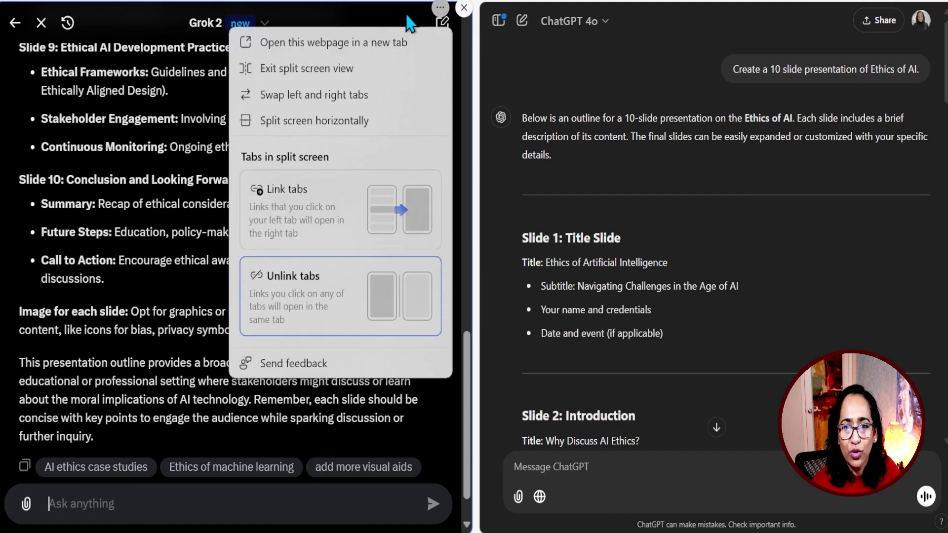
left_click(439, 24)
left_click(440, 24)
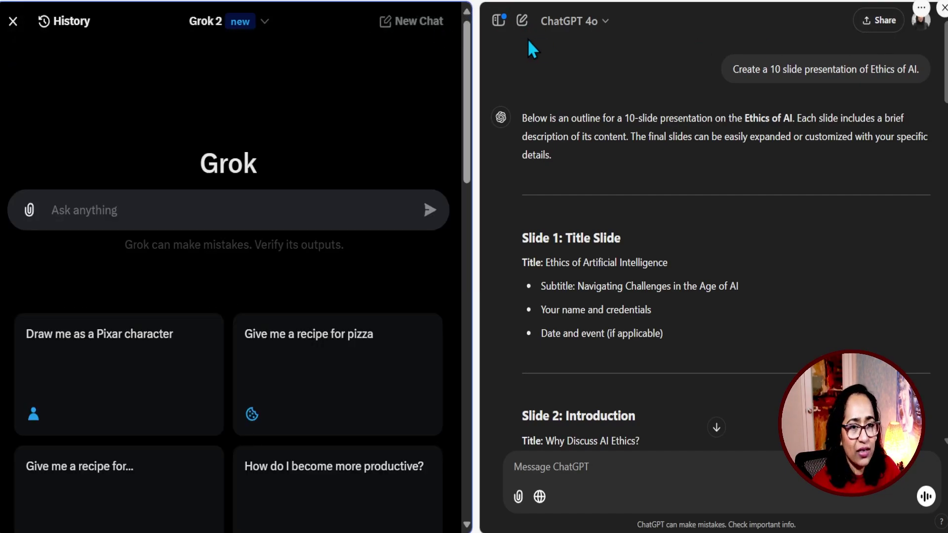
left_click(522, 22)
Enter 'Create an image of an Indian woman teaching in space.' in Grok and ChatGPT, sending Grok's
left_click(320, 195)
type("Create")
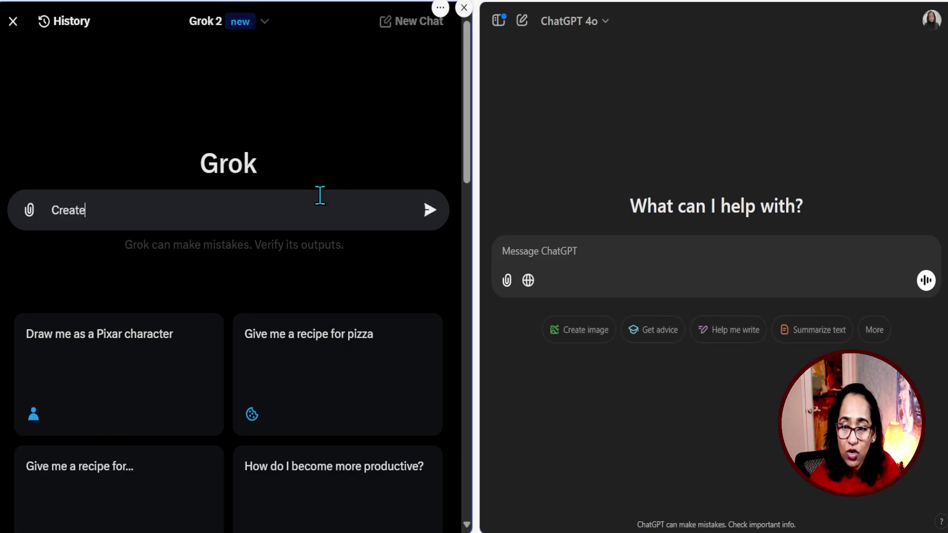
type(" an image ")
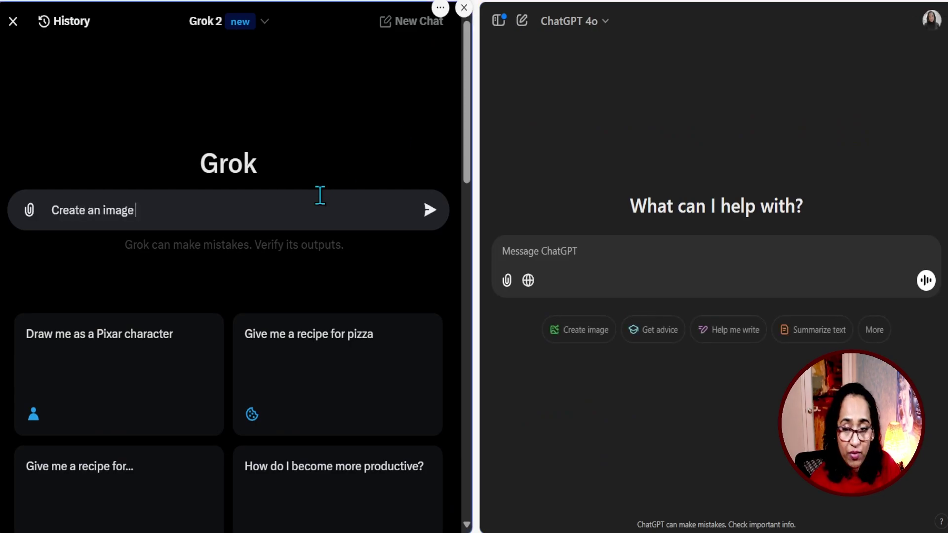
type("of an Indian ")
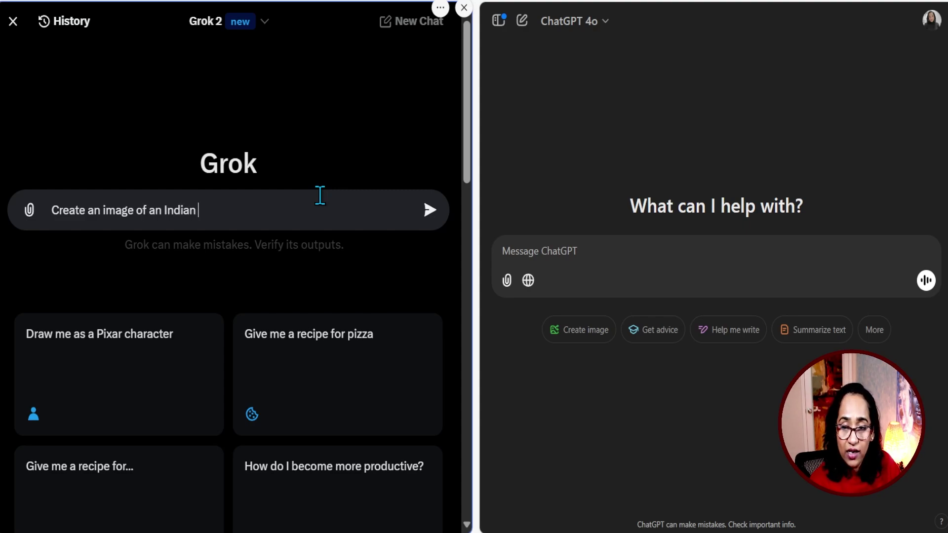
type("woman teaching in space.")
left_click_drag(348, 208, 50, 209)
key("ctrl+c")
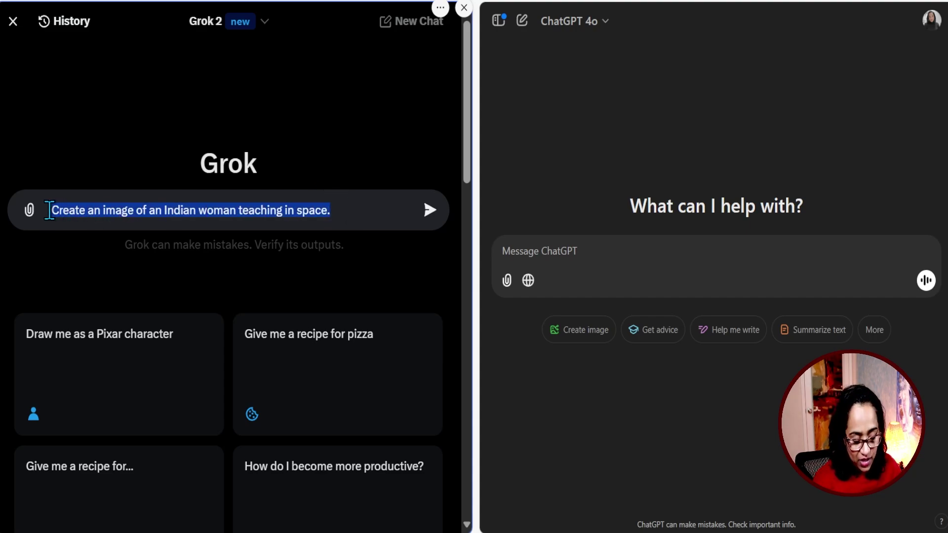
left_click(530, 253)
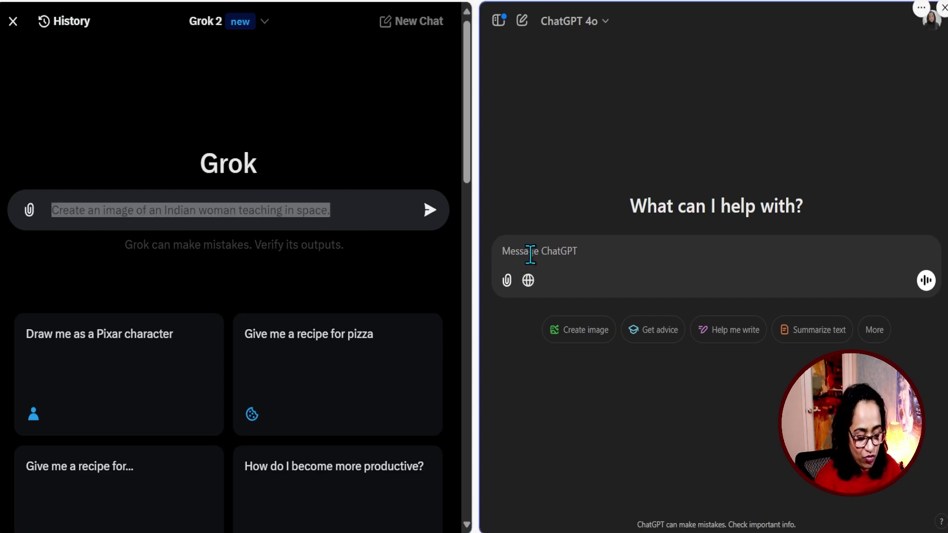
key("ctrl+v")
left_click(346, 202)
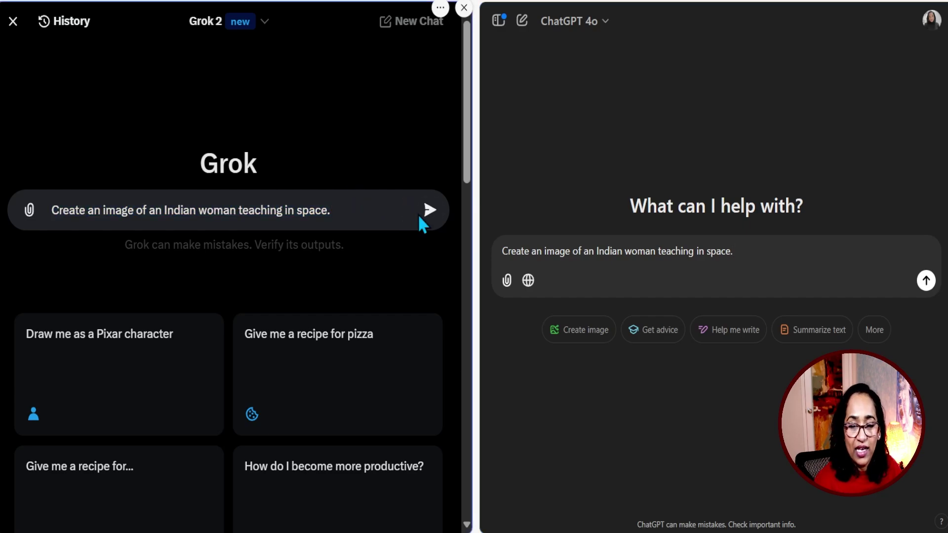
left_click(429, 211)
Send the Indian-woman prompt to ChatGPT, then paste the crocodile prompt into Grok's box
left_click(926, 280)
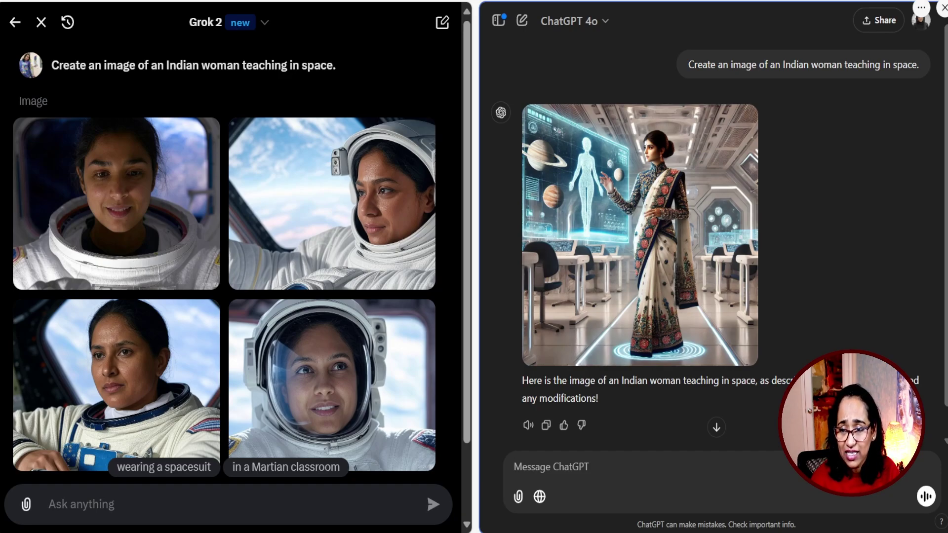
left_click(150, 500)
type("Create an image of a crocodile with its head barely emerging from the water, capturing a precise moment where the crocodile's eyes are half-submerged.")
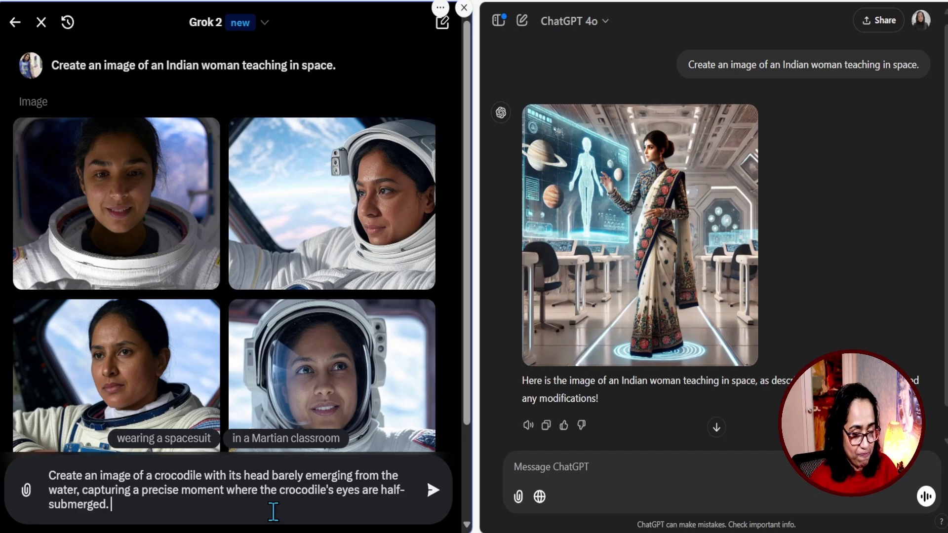
Add 'And fishes and snakes around it.' to the crocodile prompt and copy it into ChatGPT
type("And")
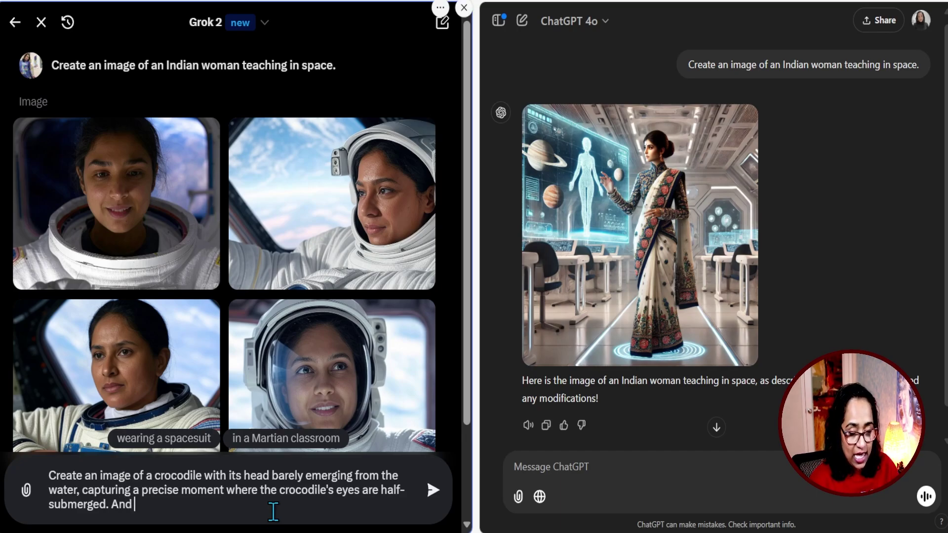
type(" fishes and s")
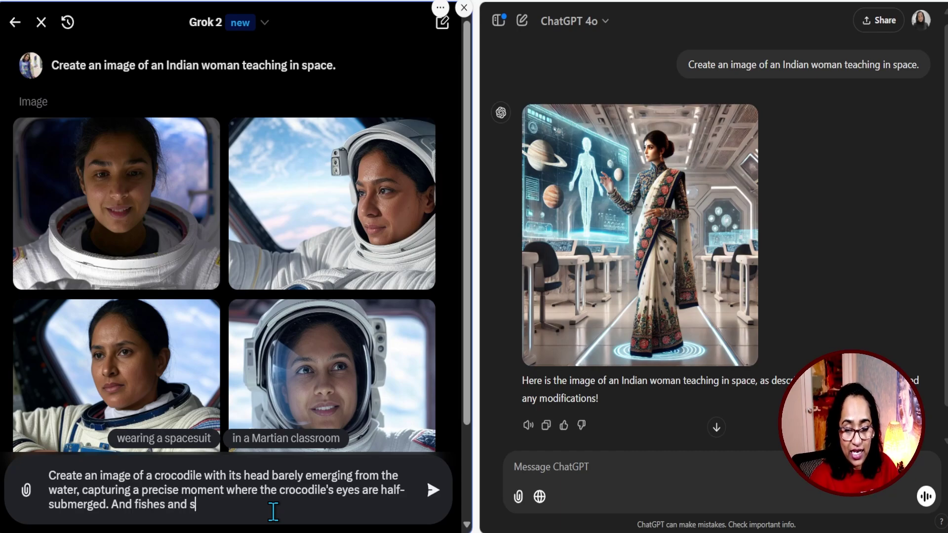
type("nakes around i")
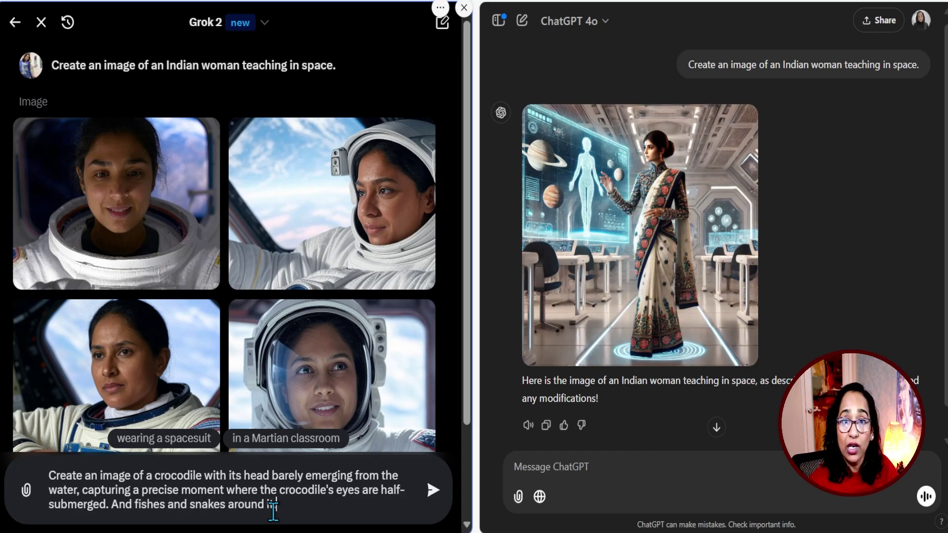
type("t.")
left_click_drag(329, 501, 48, 480)
key("ctrl+c")
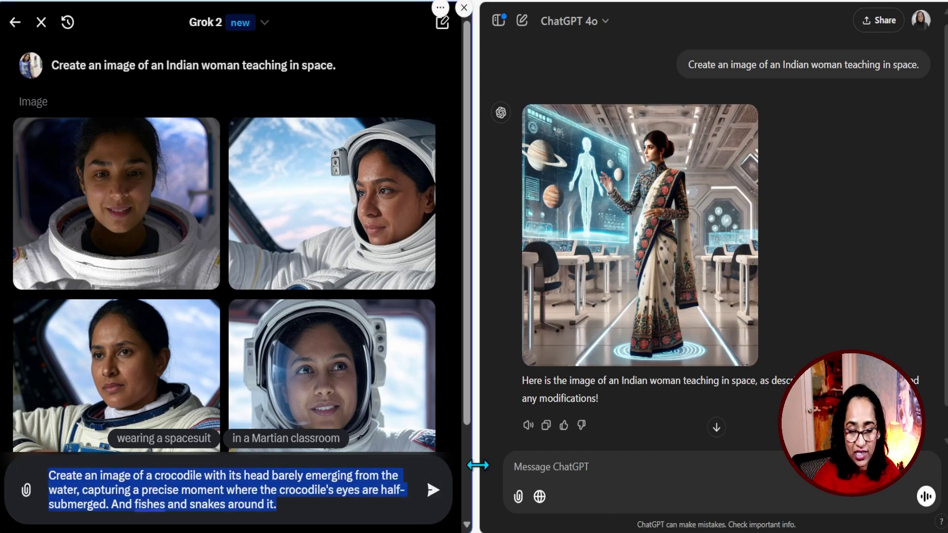
left_click(568, 466)
key("ctrl+v")
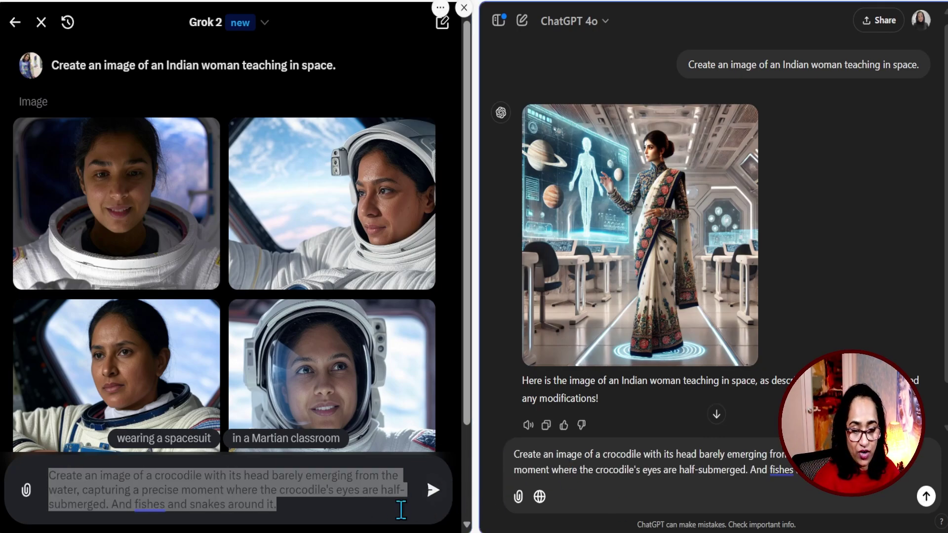
Send the extended crocodile prompt in both Grok and ChatGPT
left_click(433, 488)
left_click(433, 490)
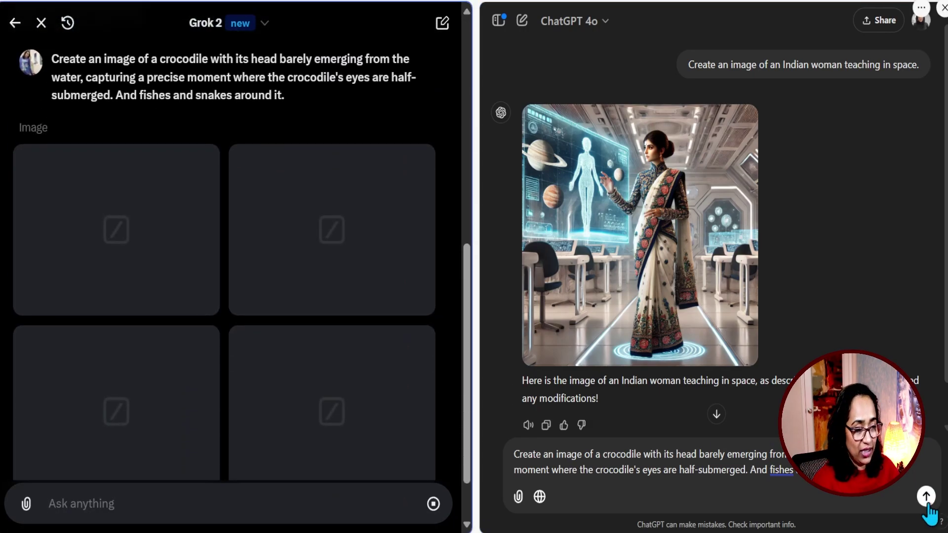
left_click(926, 496)
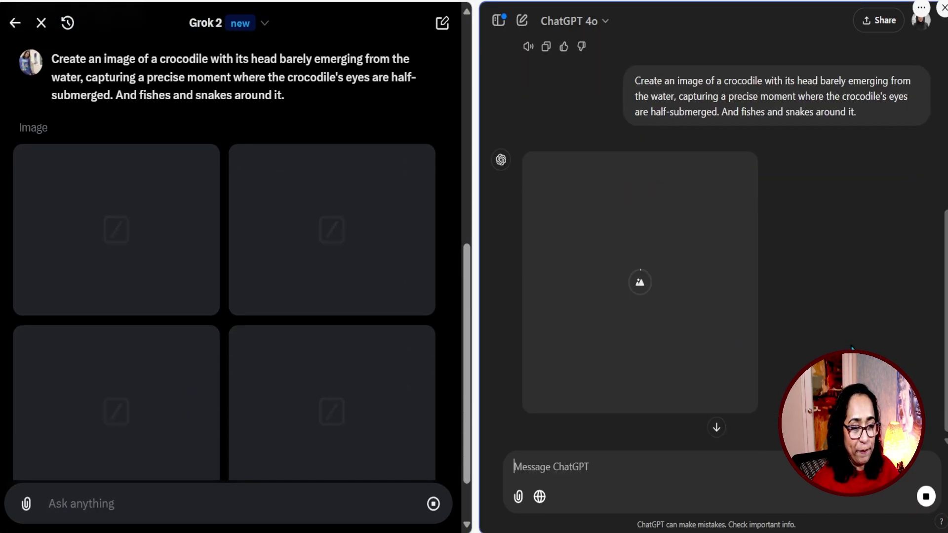